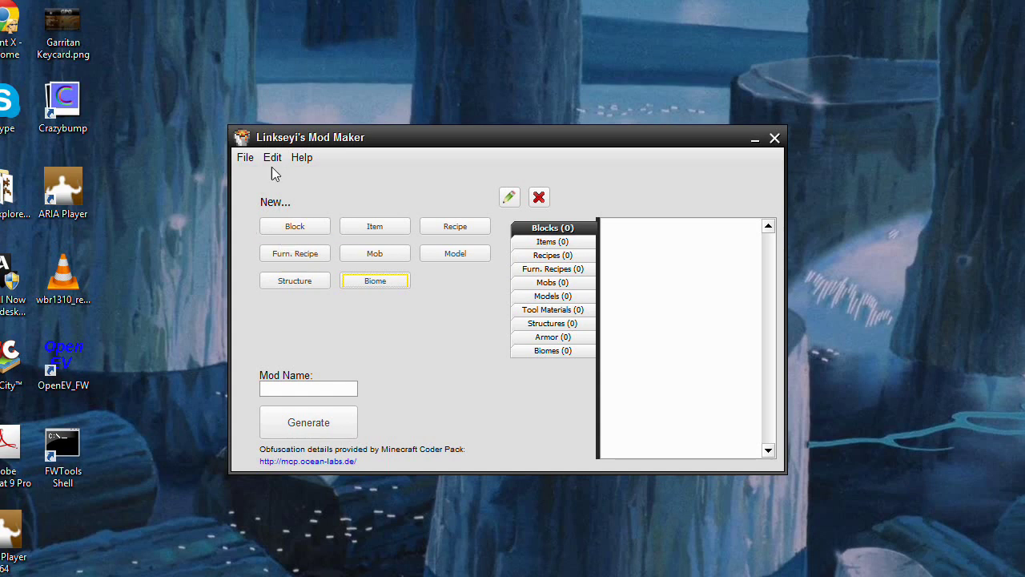
- Nudge the Mod Maker window and highlight the v0.151 Windows and old-version download links
{"action": "left_click_drag", "start_coordinate": [368, 147], "coordinate": [358, 151]}
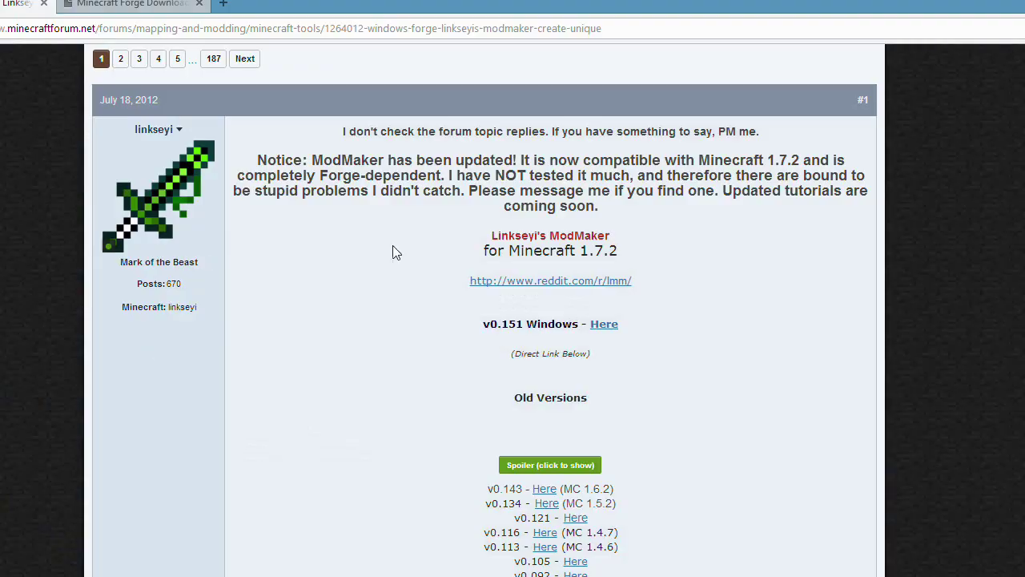
{"action": "scroll", "coordinate": [433, 258], "scroll_direction": "up", "scroll_amount": 3}
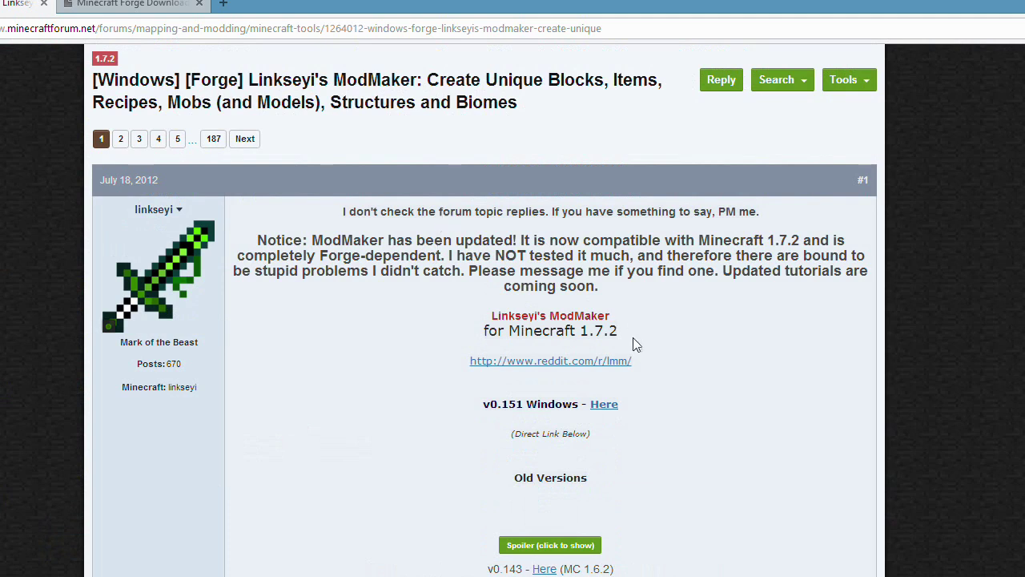
{"action": "scroll", "coordinate": [633, 338], "scroll_direction": "down", "scroll_amount": 1}
{"action": "left_click_drag", "start_coordinate": [477, 326], "coordinate": [633, 324]}
{"action": "left_click_drag", "start_coordinate": [506, 497], "coordinate": [577, 575]}
{"action": "left_click", "coordinate": [623, 312]}
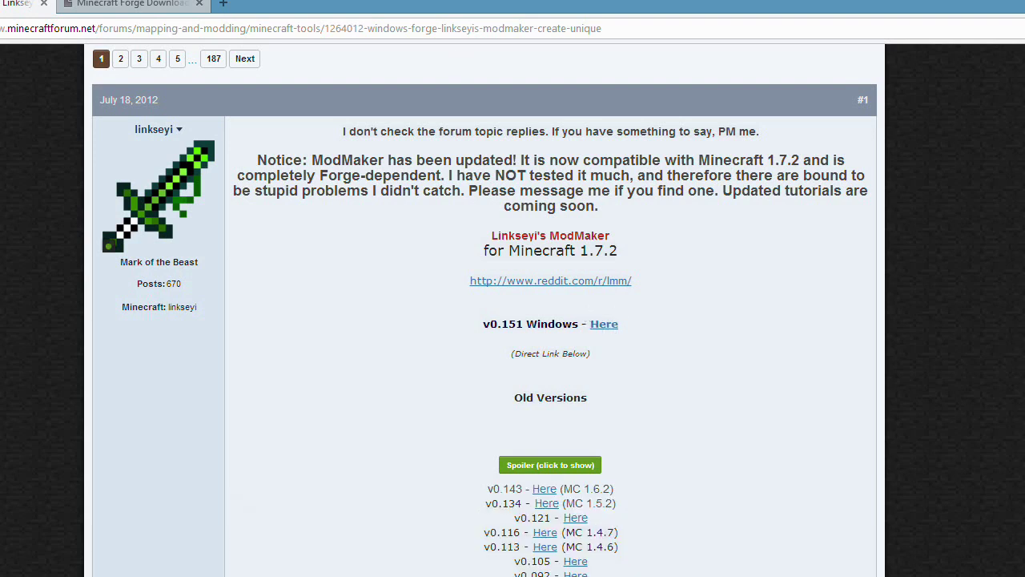
- Reposition and shorten the v0.151 ModMaker folder window, then select and deselect all its files
{"action": "key", "text": "alt+Tab"}
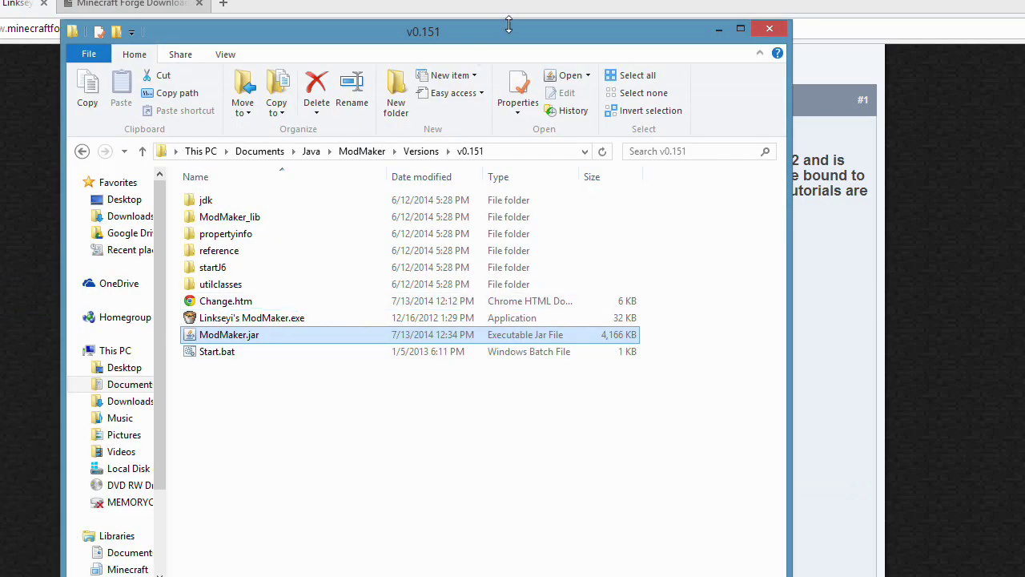
{"action": "left_click_drag", "start_coordinate": [505, 36], "coordinate": [507, 25]}
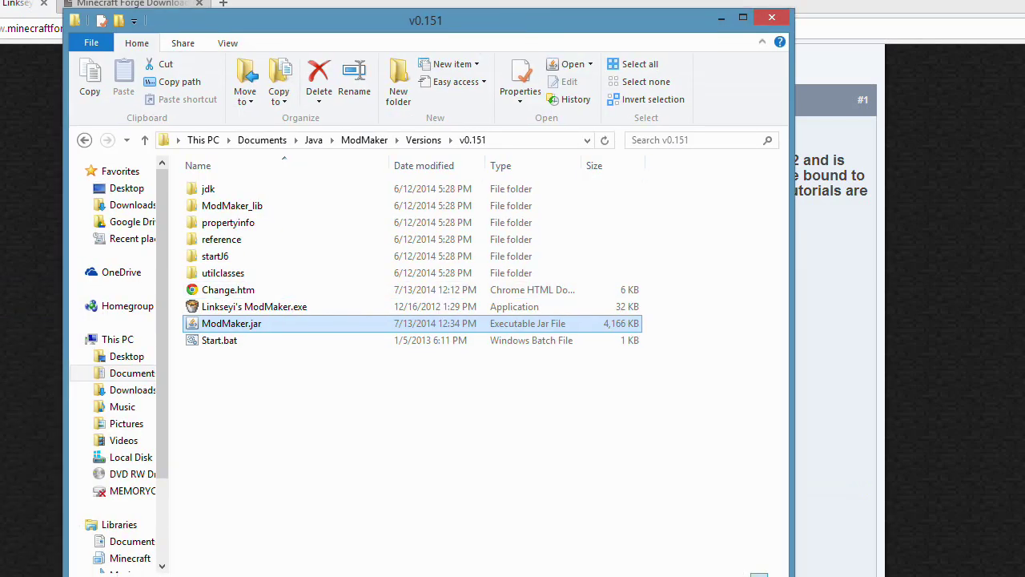
{"action": "left_click_drag", "start_coordinate": [759, 575], "coordinate": [759, 554]}
{"action": "left_click_drag", "start_coordinate": [685, 439], "coordinate": [441, 172]}
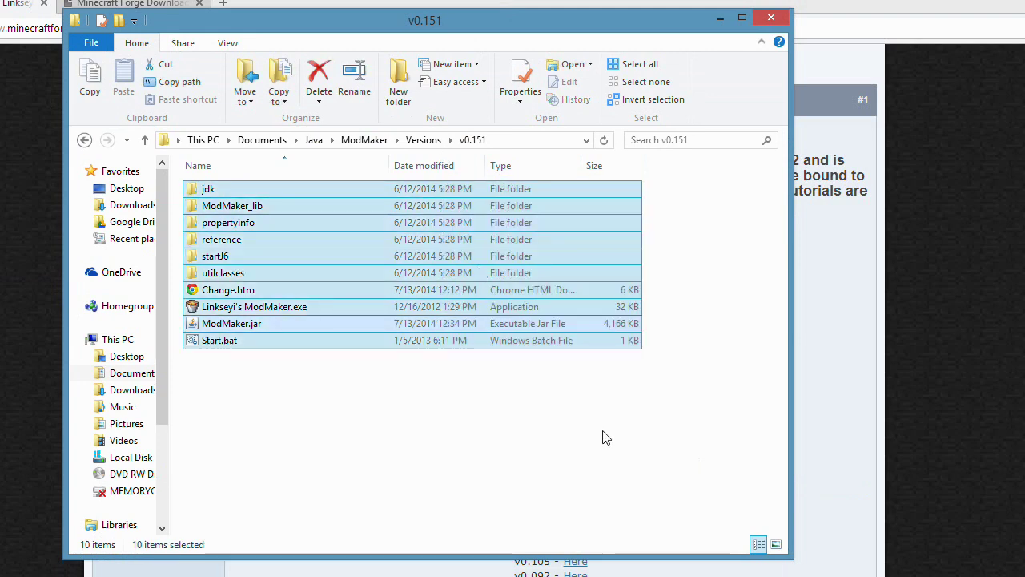
{"action": "left_click", "coordinate": [590, 453]}
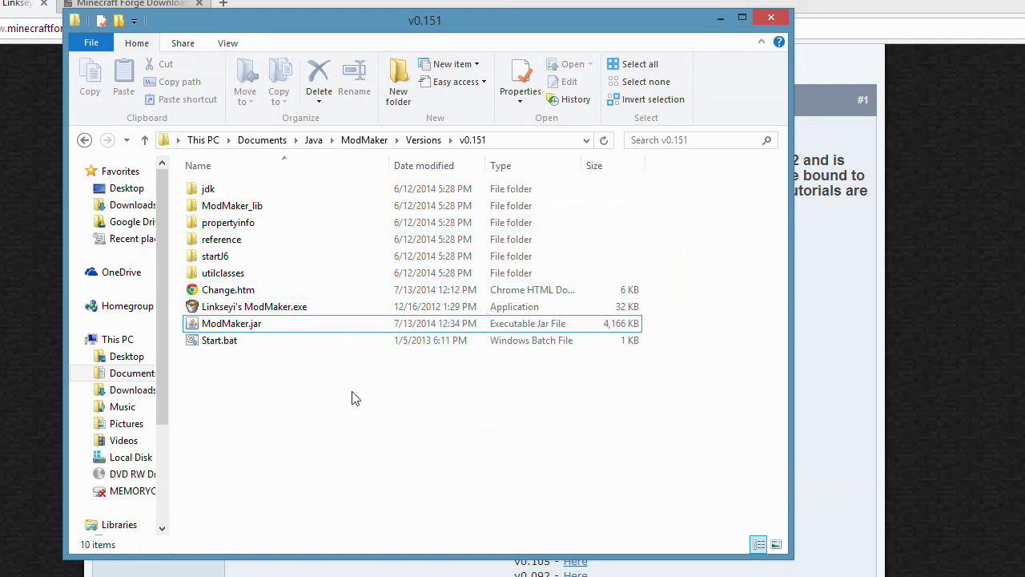
- Select ModMaker.exe, then ModMaker.jar, and minimize the folder and browser windows
{"action": "left_click", "coordinate": [331, 312]}
{"action": "left_click", "coordinate": [324, 329]}
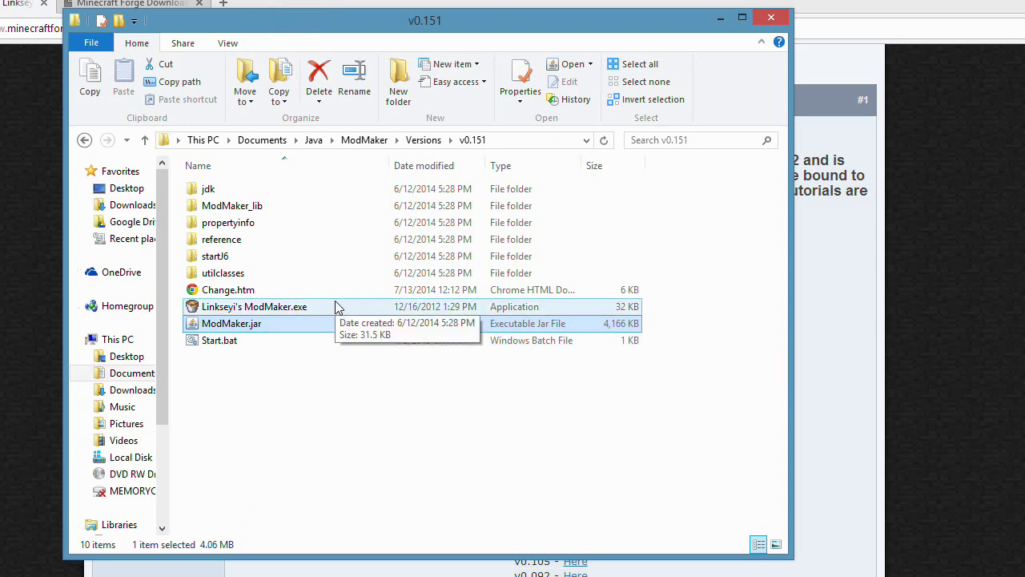
{"action": "left_click", "coordinate": [720, 17]}
{"action": "left_click", "coordinate": [977, 7]}
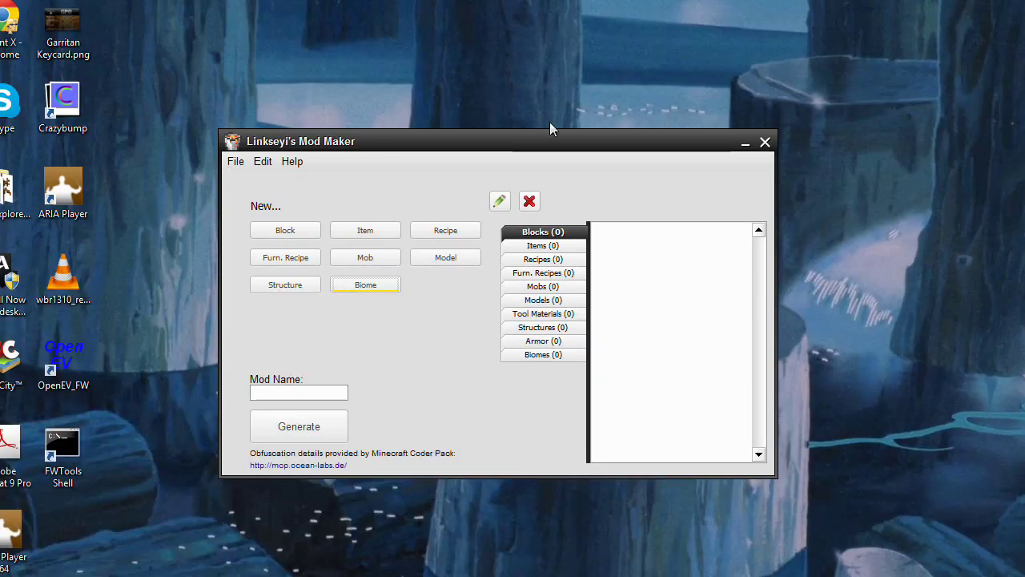
- Add a new block and bring its properties into view, leaving effectiveTool at None
{"action": "left_click_drag", "start_coordinate": [553, 147], "coordinate": [536, 142]}
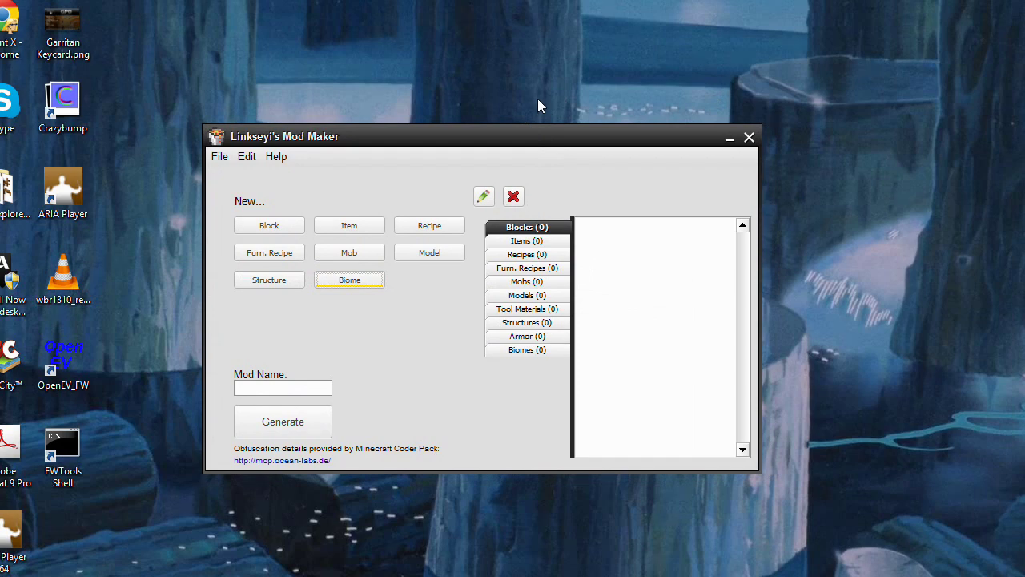
{"action": "left_click", "coordinate": [267, 228]}
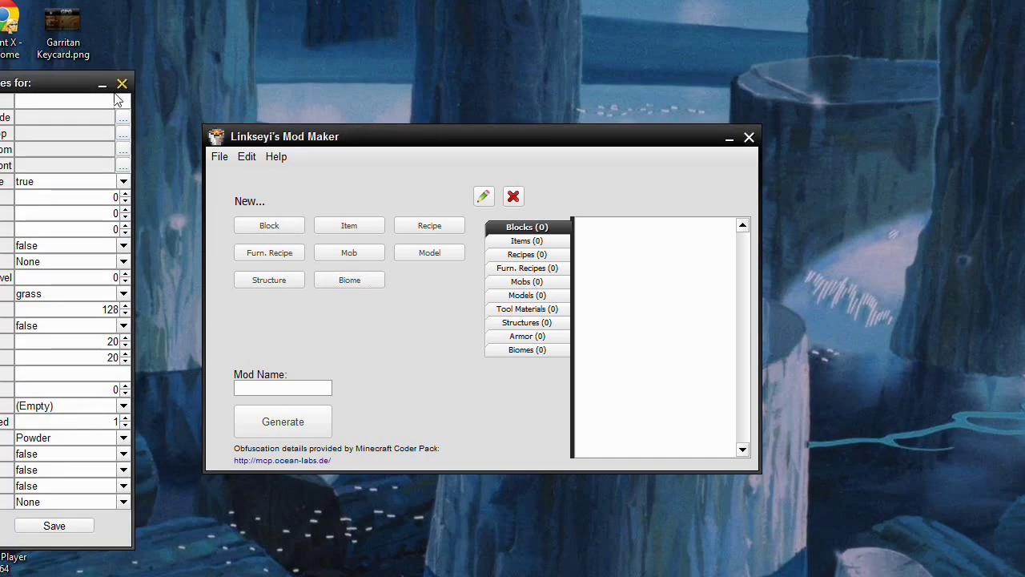
{"action": "left_click_drag", "start_coordinate": [32, 90], "coordinate": [281, 66]}
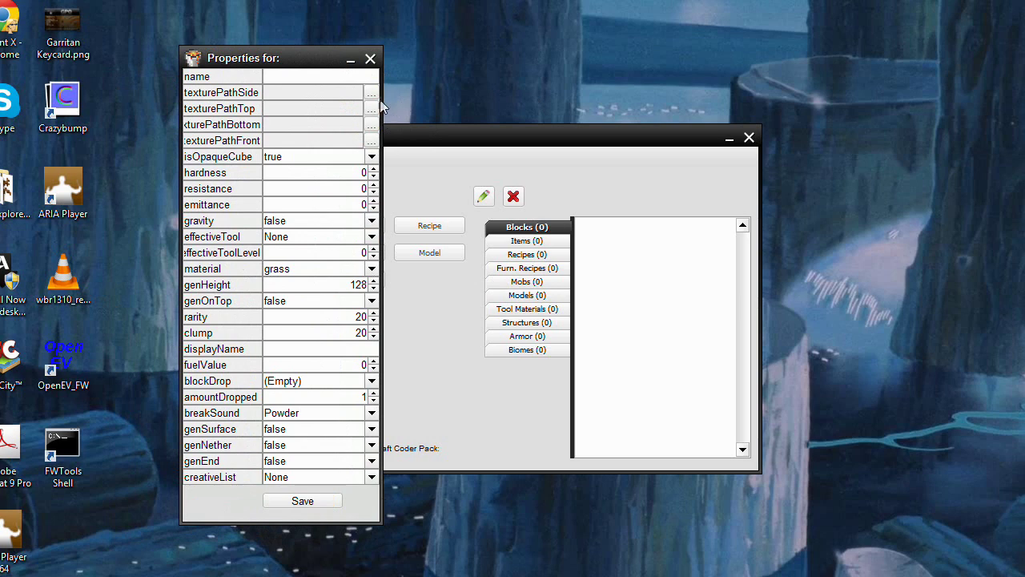
{"action": "left_click", "coordinate": [371, 236]}
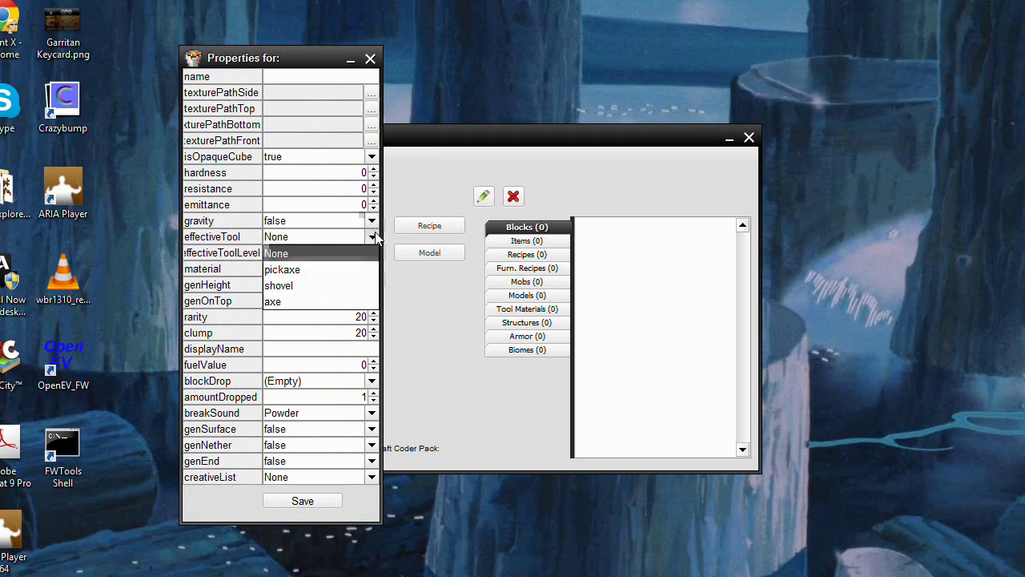
{"action": "left_click", "coordinate": [371, 236]}
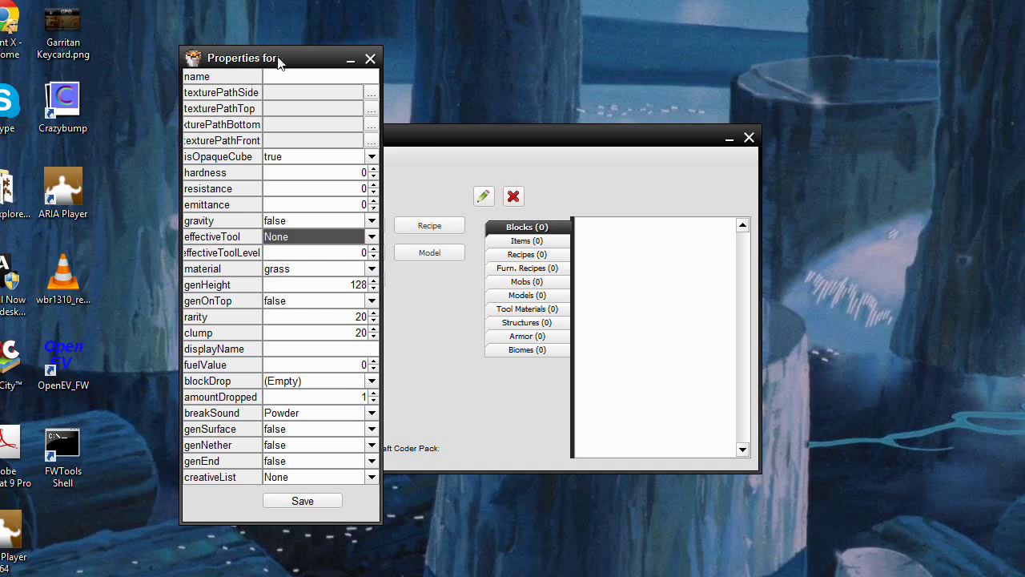
- Name the block BlueStone instead of Red and browse for a side texture image
{"action": "left_click", "coordinate": [299, 75]}
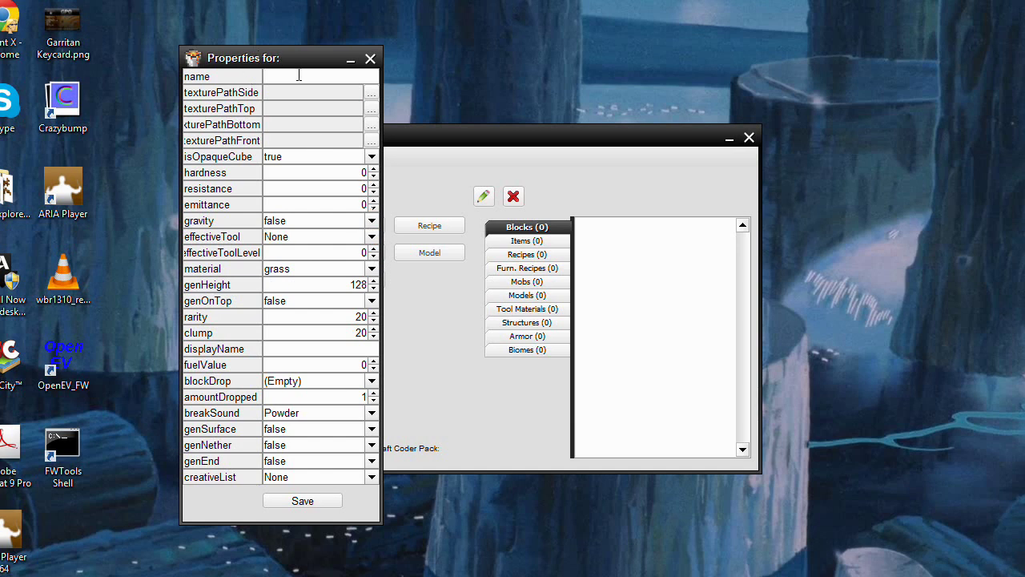
{"action": "type", "text": "BlueStone"}
{"action": "left_click", "coordinate": [371, 94]}
- Cancel the side texture dialog and change hardness to 0.3, then back to 0
{"action": "mouse_move", "coordinate": [328, 342]}
{"action": "left_mouse_down"}
{"action": "mouse_move", "coordinate": [400, 325]}
{"action": "mouse_move", "coordinate": [336, 342]}
{"action": "left_mouse_up"}
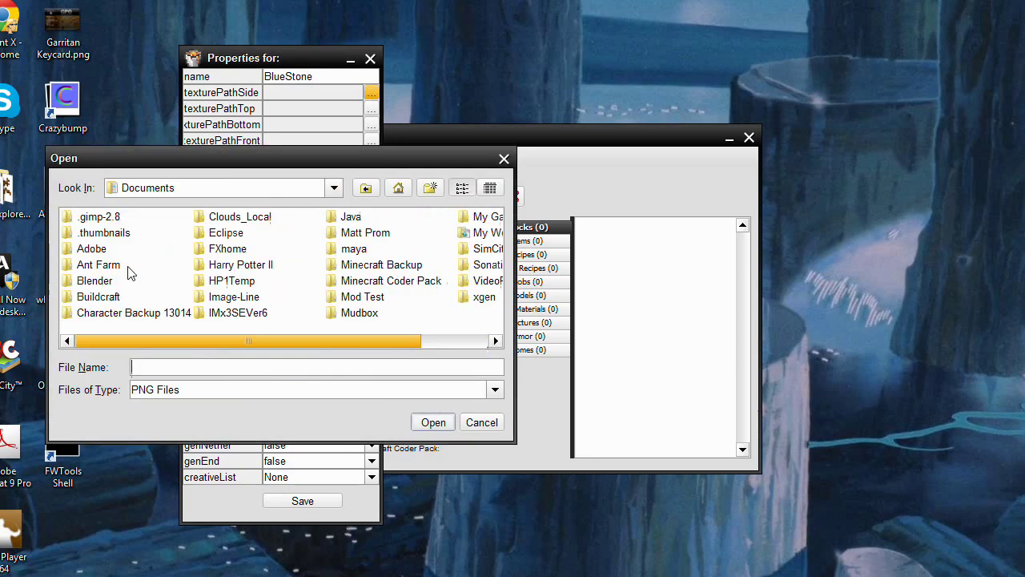
{"action": "left_click", "coordinate": [504, 159]}
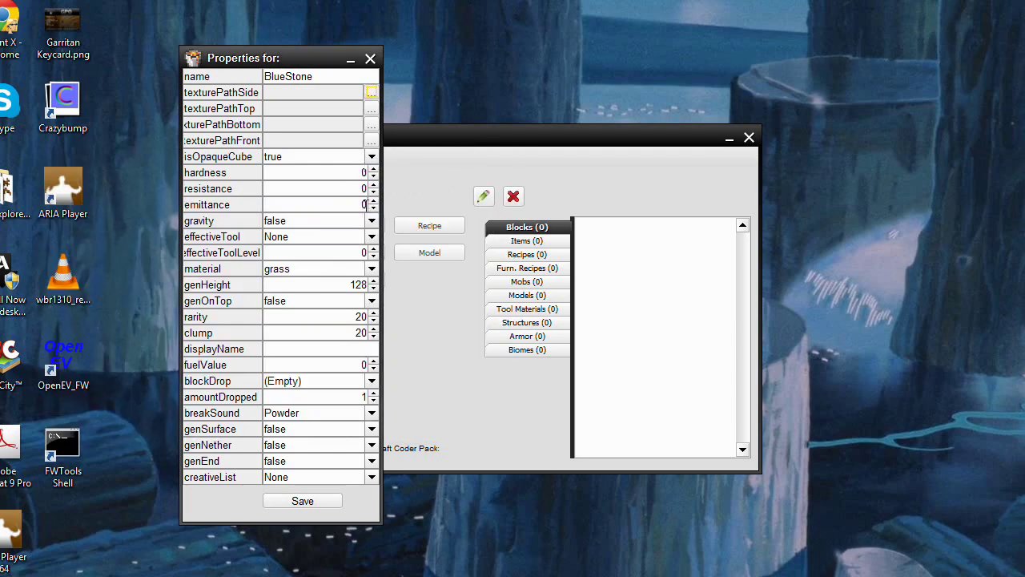
{"action": "left_click", "coordinate": [373, 170]}
{"action": "left_click", "coordinate": [373, 169]}
{"action": "left_click", "coordinate": [373, 170]}
{"action": "left_click", "coordinate": [373, 177]}
{"action": "left_click", "coordinate": [373, 177]}
{"action": "left_click", "coordinate": [373, 177]}
- Check the creativeList choices, close the block properties unsaved, and bring up a new biome
{"action": "left_click", "coordinate": [358, 479]}
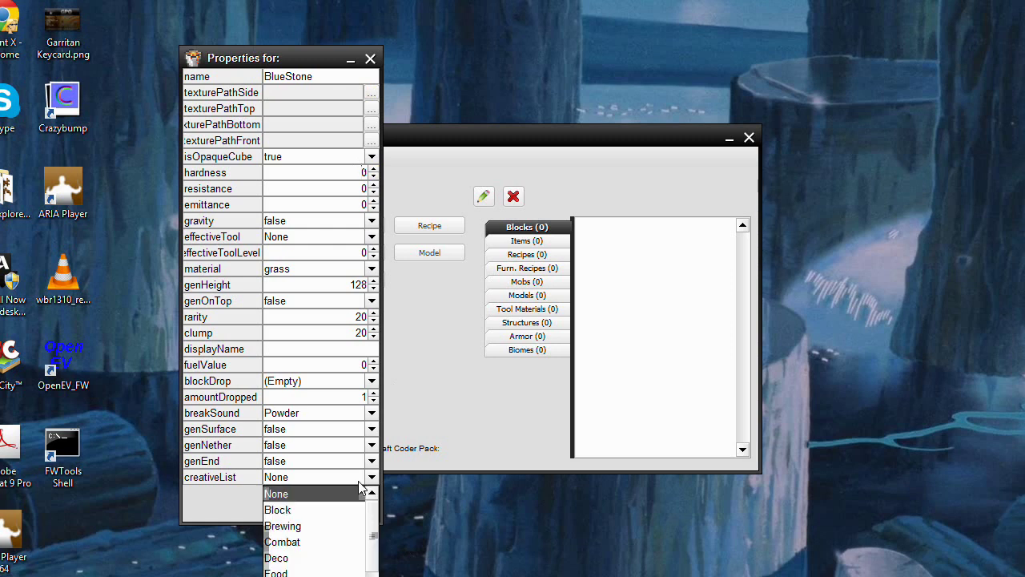
{"action": "left_click", "coordinate": [370, 61]}
{"action": "left_click", "coordinate": [369, 280]}
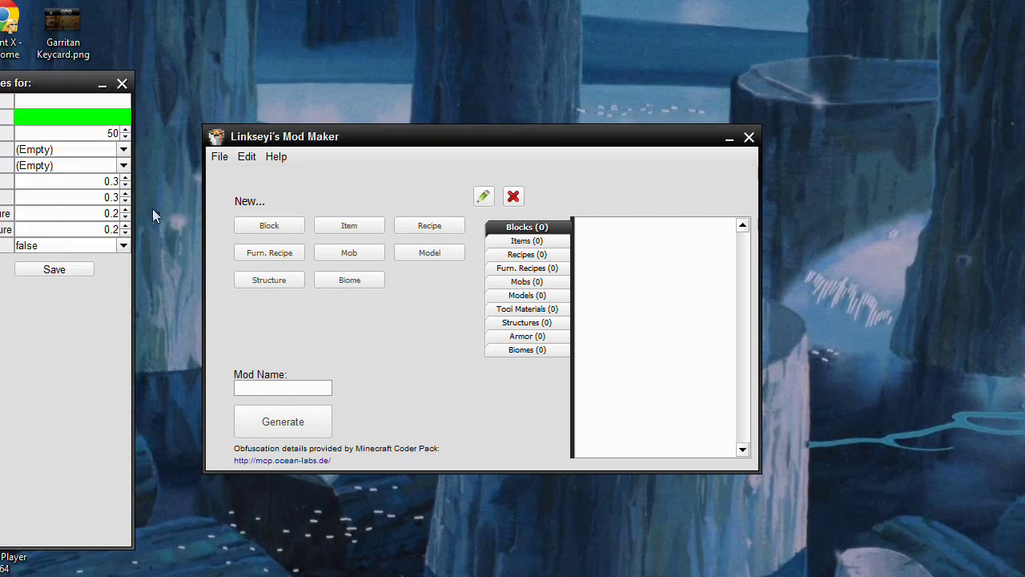
- Close the biome properties, start a new structure, and open its enlarged biome list alongside
{"action": "left_click", "coordinate": [122, 84]}
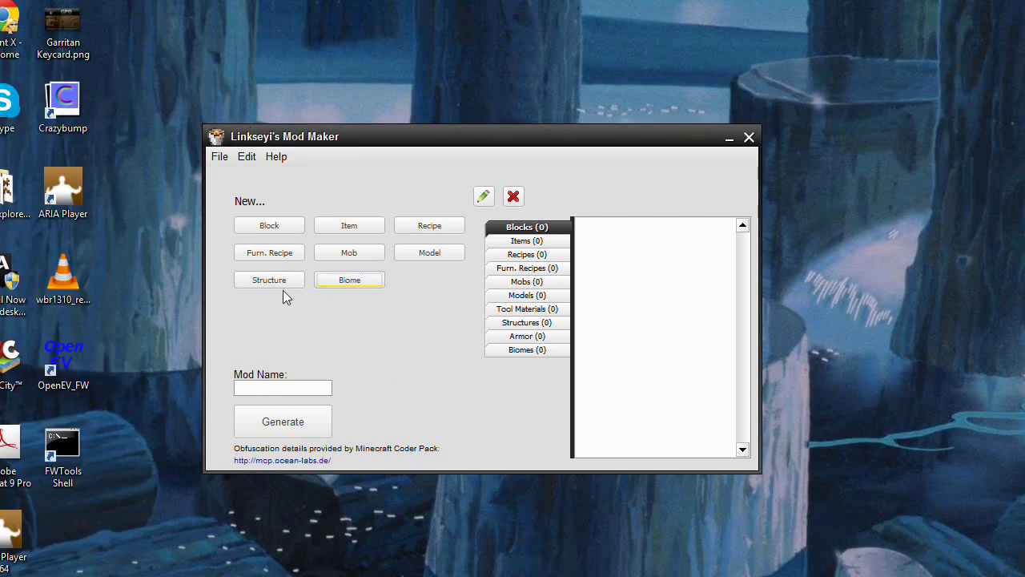
{"action": "left_click", "coordinate": [278, 283]}
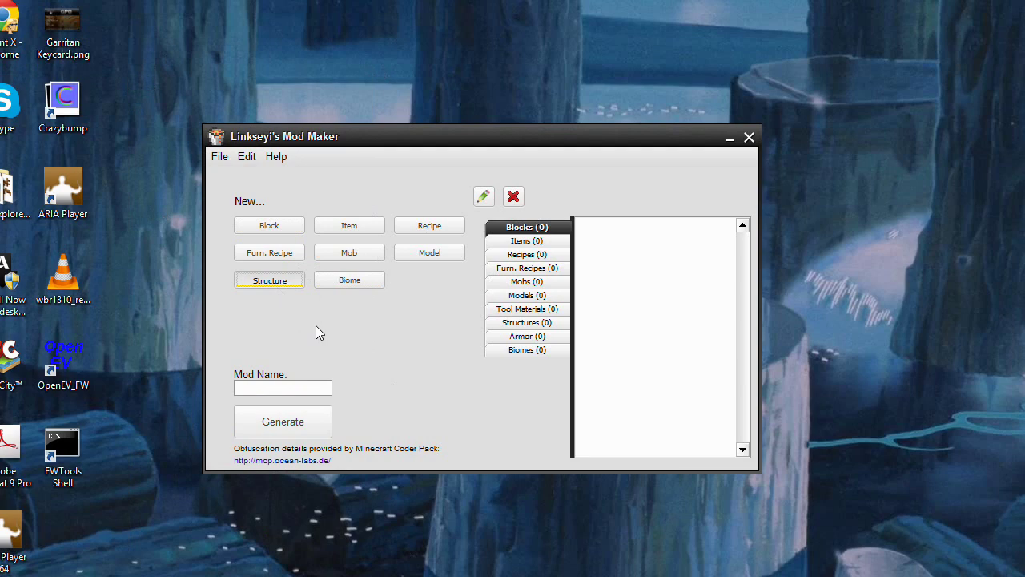
{"action": "left_click_drag", "start_coordinate": [48, 83], "coordinate": [300, 58]}
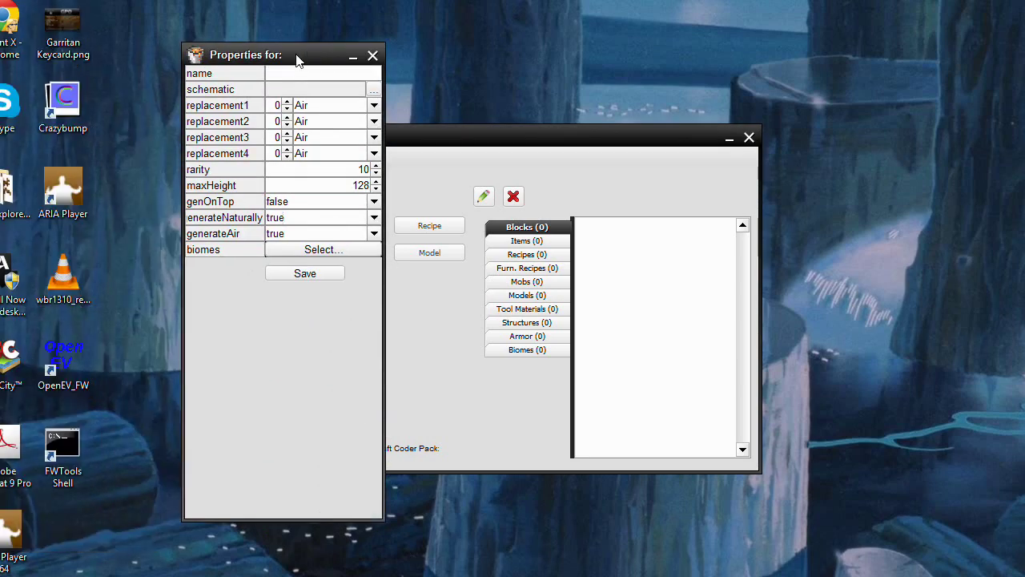
{"action": "left_click", "coordinate": [325, 254]}
{"action": "left_click_drag", "start_coordinate": [48, 163], "coordinate": [318, 83]}
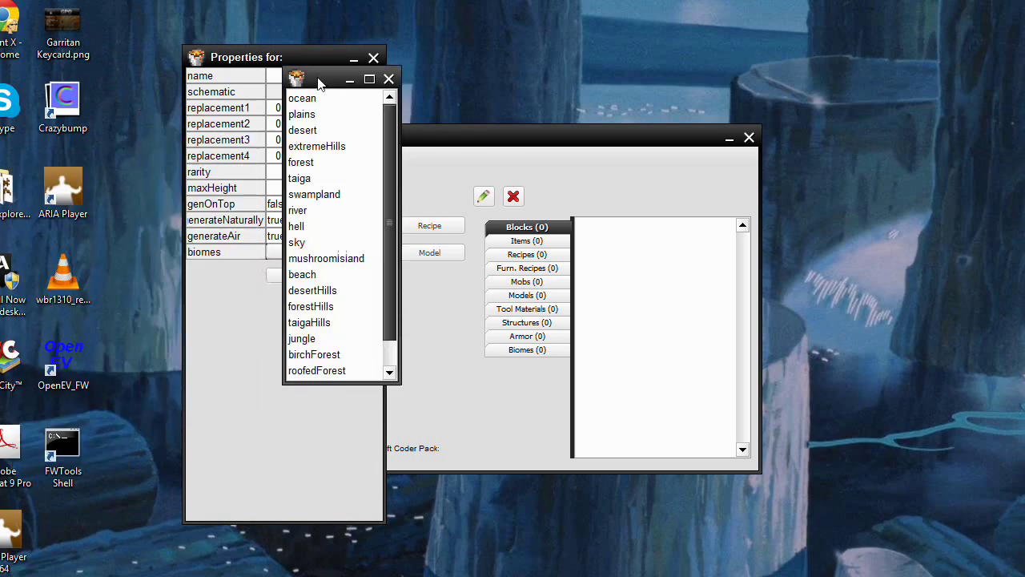
{"action": "left_click_drag", "start_coordinate": [401, 383], "coordinate": [449, 445]}
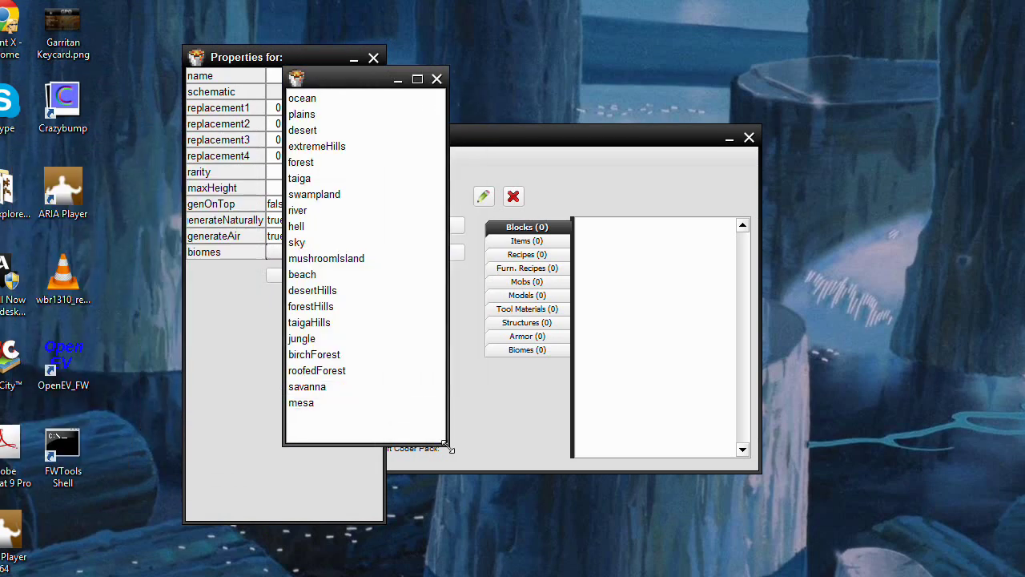
- Add taiga, forestHills and hell as the structure's biomes, then recheck the list
{"action": "left_click", "coordinate": [335, 177], "text": "ctrl"}
{"action": "left_click", "coordinate": [337, 306], "text": "ctrl"}
{"action": "left_click", "coordinate": [336, 226], "text": "ctrl"}
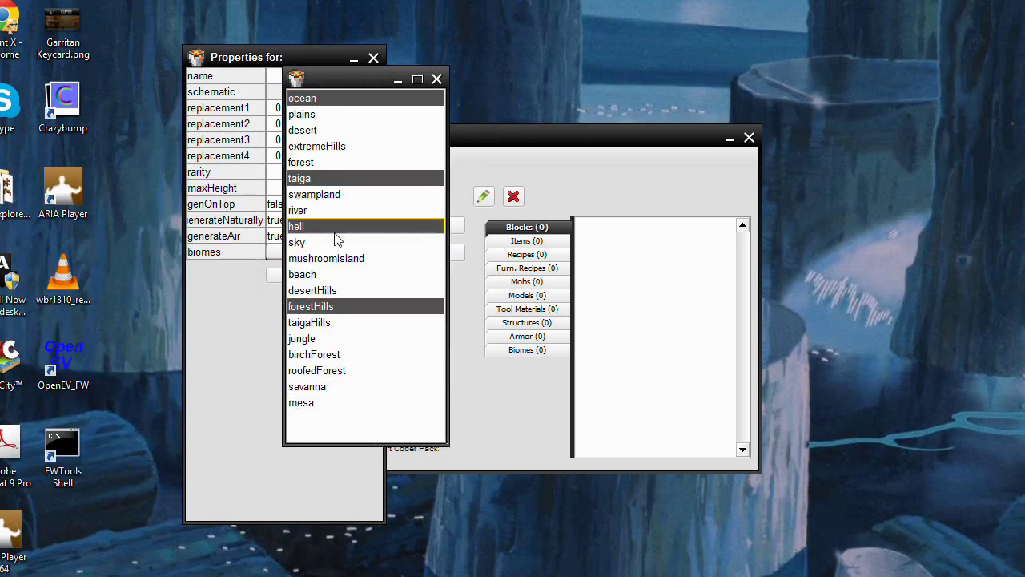
{"action": "left_click", "coordinate": [436, 78]}
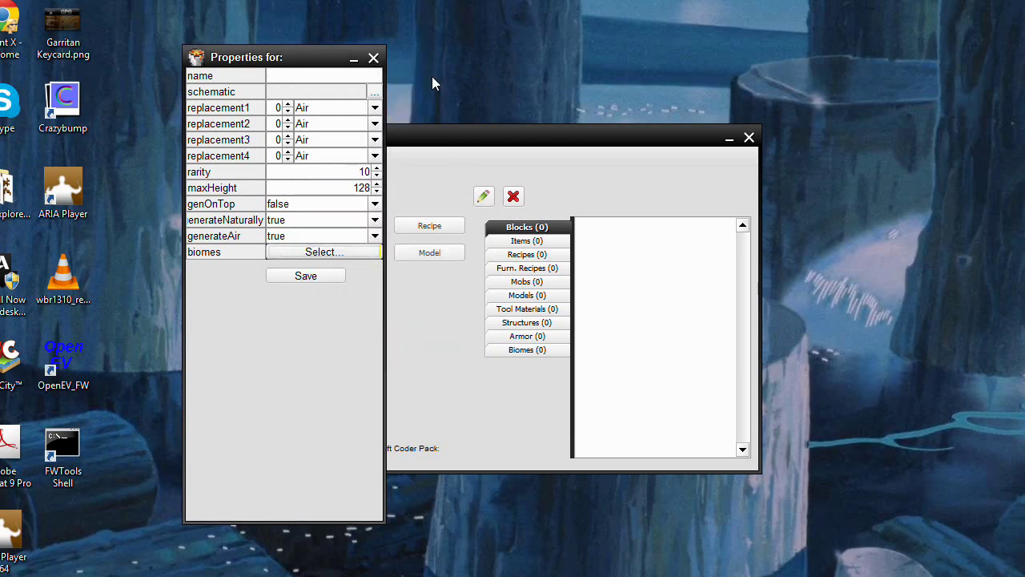
{"action": "left_click", "coordinate": [340, 253]}
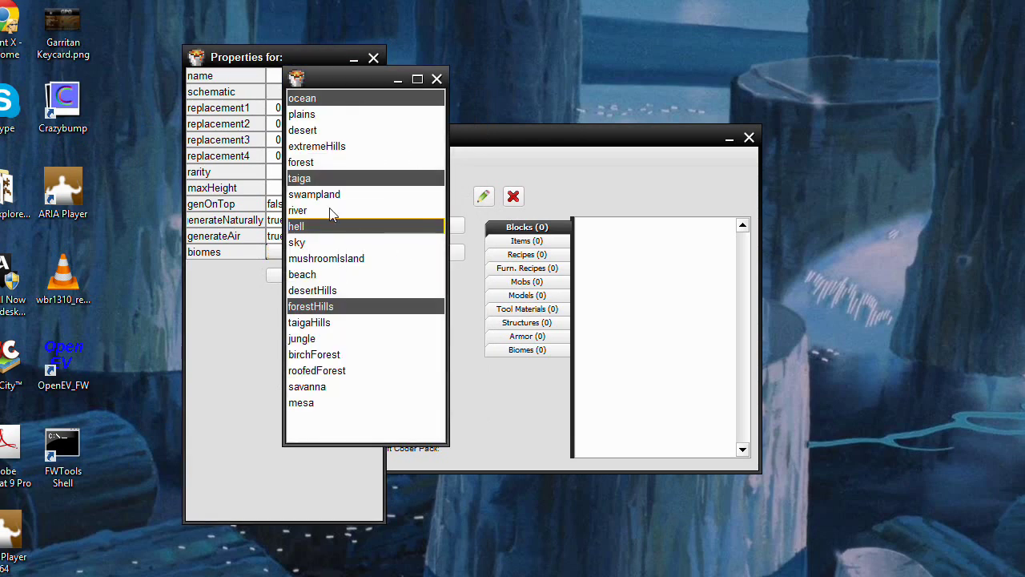
- Close the biome list and the structure properties without saving
{"action": "left_click_drag", "start_coordinate": [337, 73], "coordinate": [550, 80]}
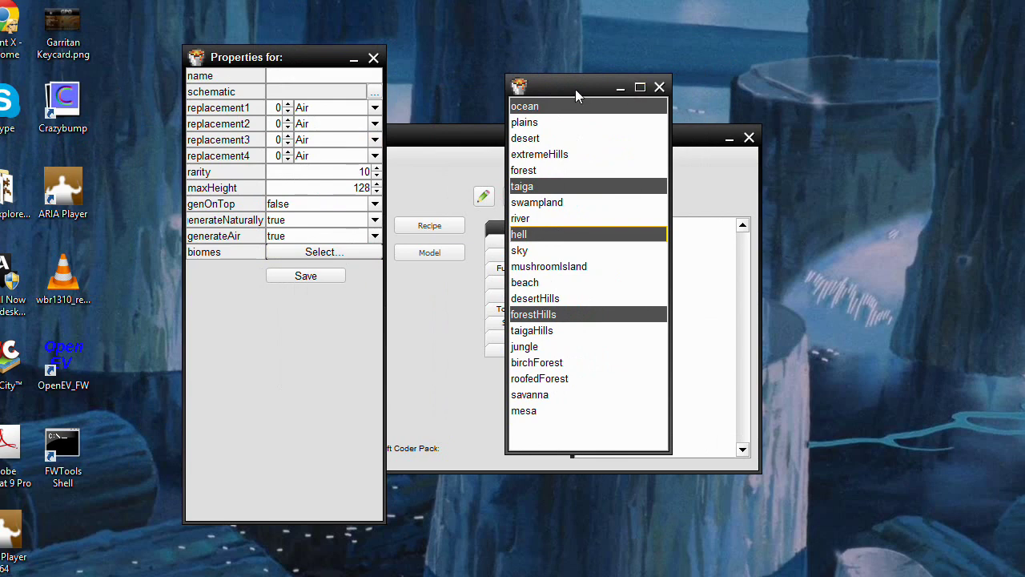
{"action": "left_click_drag", "start_coordinate": [575, 89], "coordinate": [317, 336]}
{"action": "left_click_drag", "start_coordinate": [323, 287], "coordinate": [323, 272]}
{"action": "left_click", "coordinate": [403, 269]}
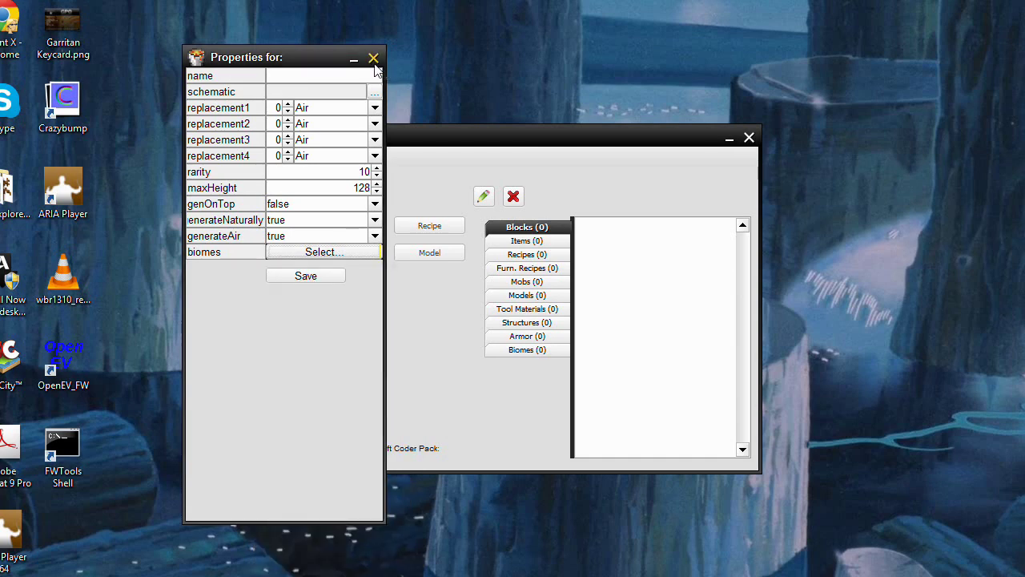
{"action": "left_click", "coordinate": [373, 59]}
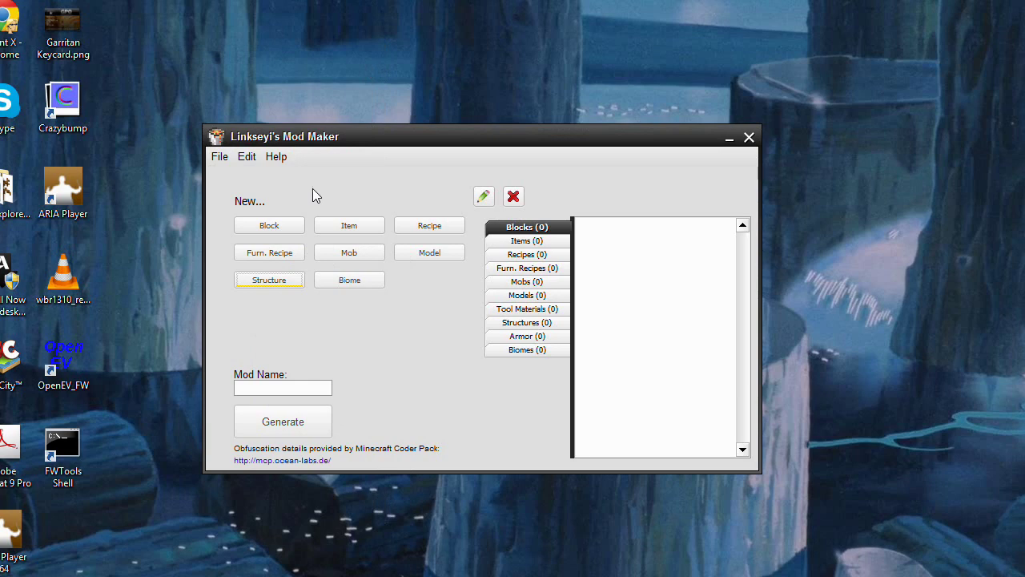
{"action": "left_click", "coordinate": [293, 228]}
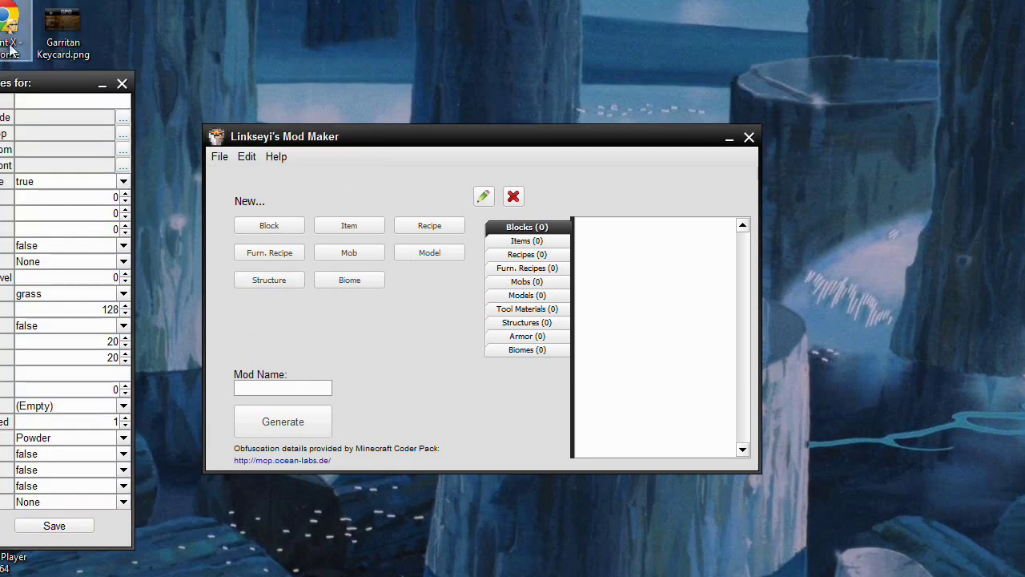
- Set the new block's gravity to true and its effective tool to pickaxe
{"action": "left_click_drag", "start_coordinate": [24, 85], "coordinate": [203, 54]}
{"action": "left_click", "coordinate": [226, 220]}
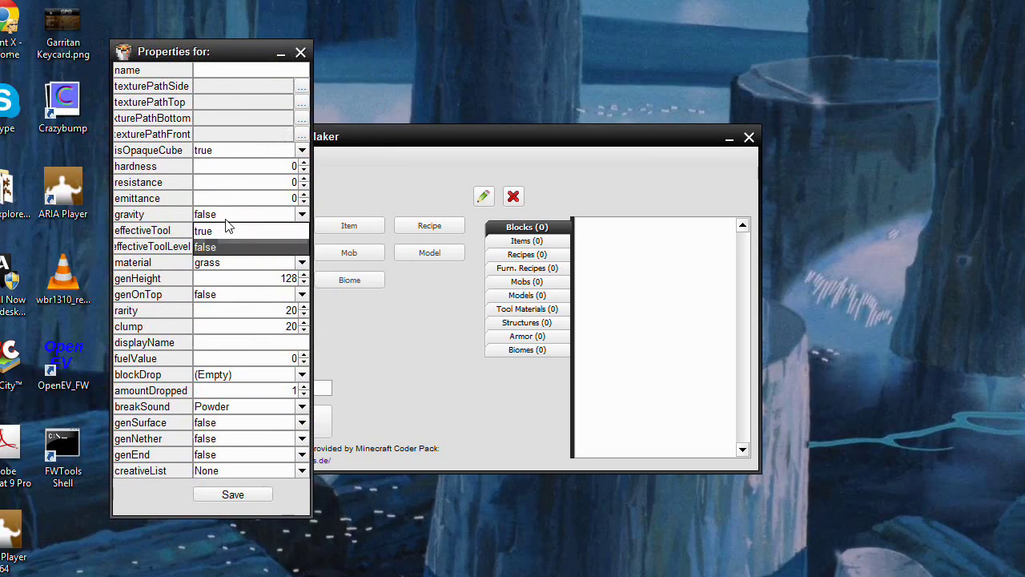
{"action": "left_click", "coordinate": [237, 232]}
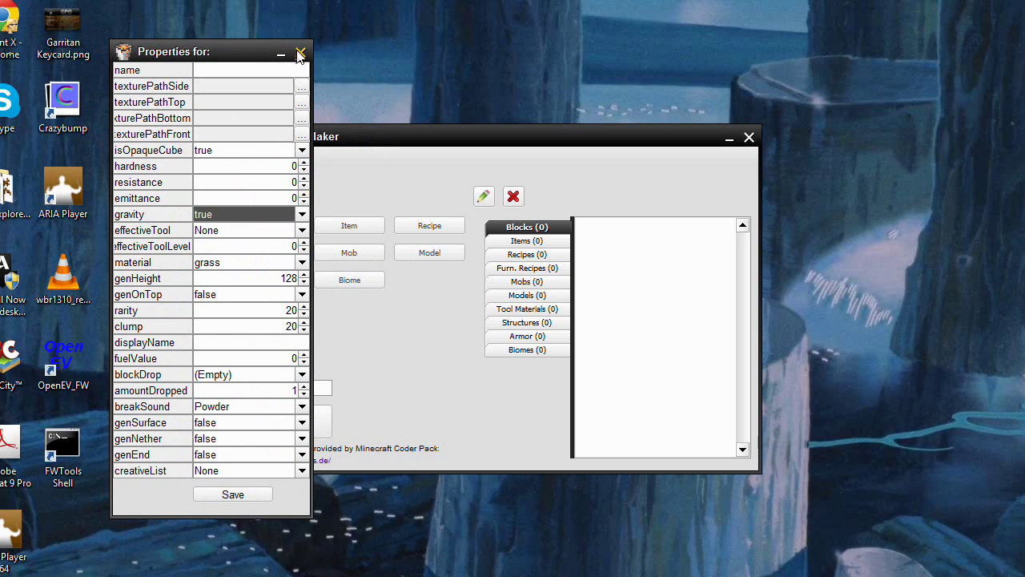
{"action": "left_click", "coordinate": [259, 235]}
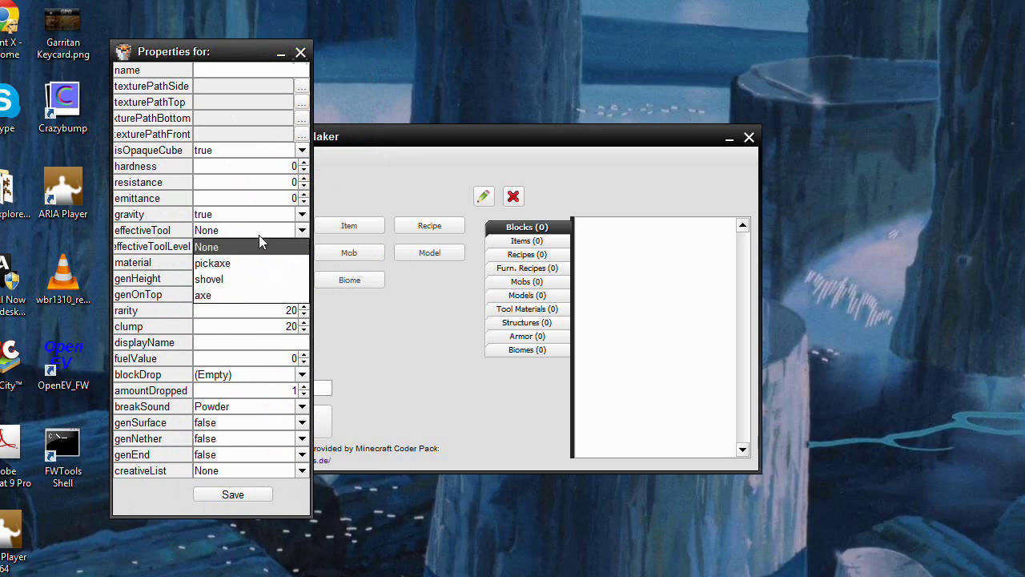
{"action": "left_click", "coordinate": [228, 277]}
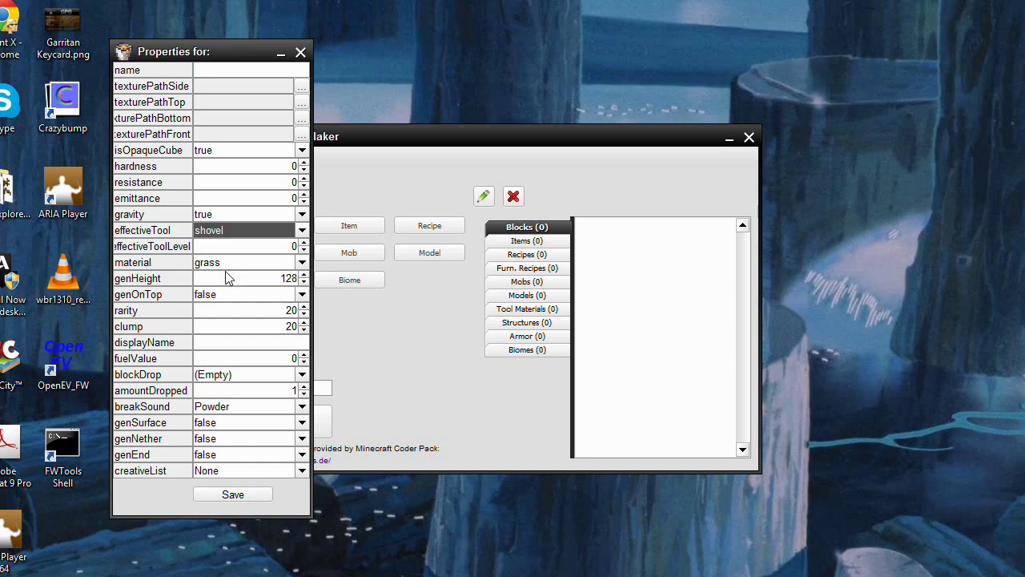
{"action": "left_click", "coordinate": [245, 232]}
{"action": "left_click", "coordinate": [238, 262]}
- Set the block's effectiveToolLevel to 1
{"action": "left_click", "coordinate": [304, 243]}
{"action": "left_click", "coordinate": [304, 243]}
{"action": "left_click", "coordinate": [304, 242]}
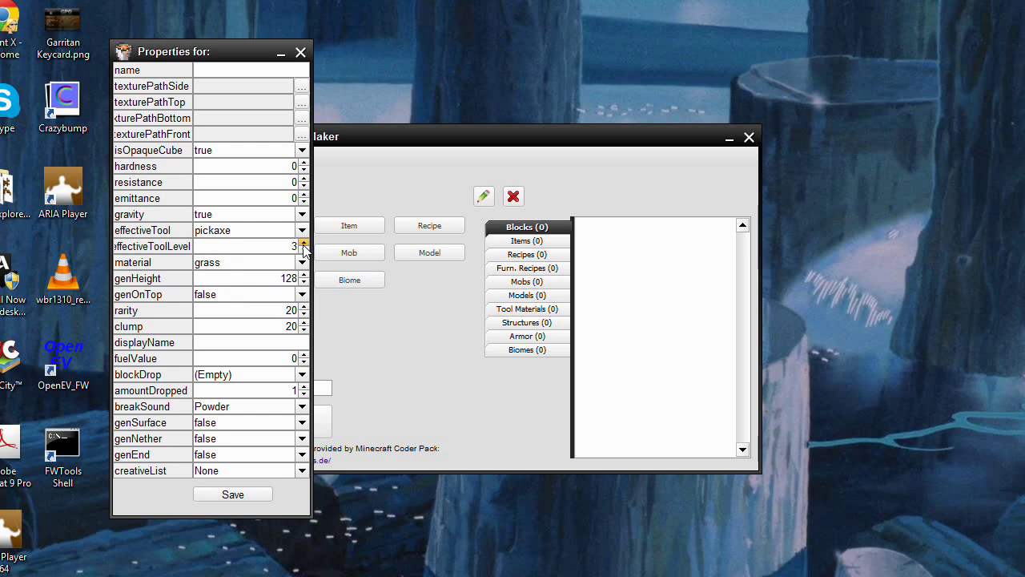
{"action": "left_click", "coordinate": [303, 250]}
{"action": "left_click", "coordinate": [303, 249]}
{"action": "left_click", "coordinate": [303, 250]}
{"action": "left_click", "coordinate": [302, 248]}
{"action": "left_click", "coordinate": [303, 243]}
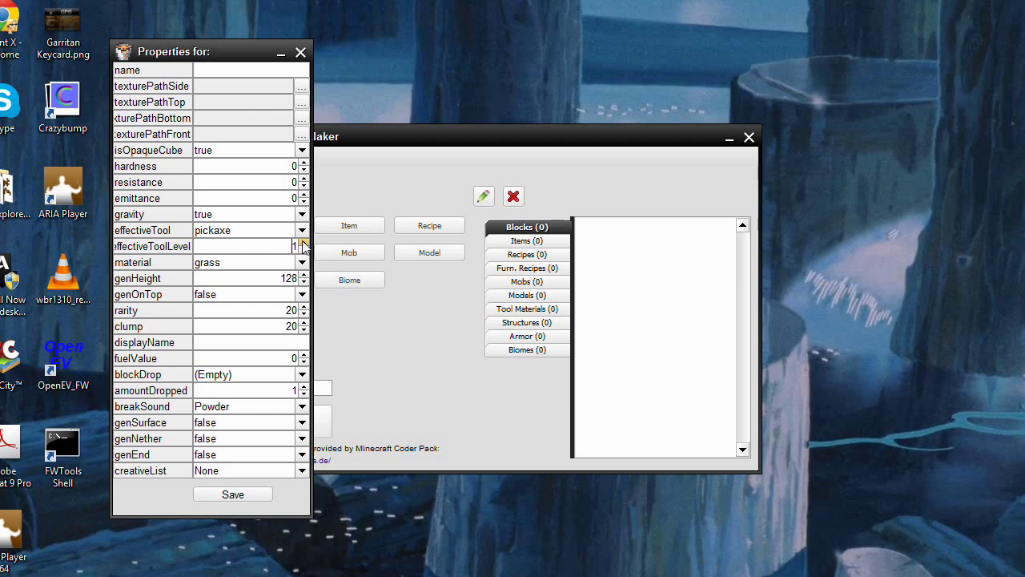